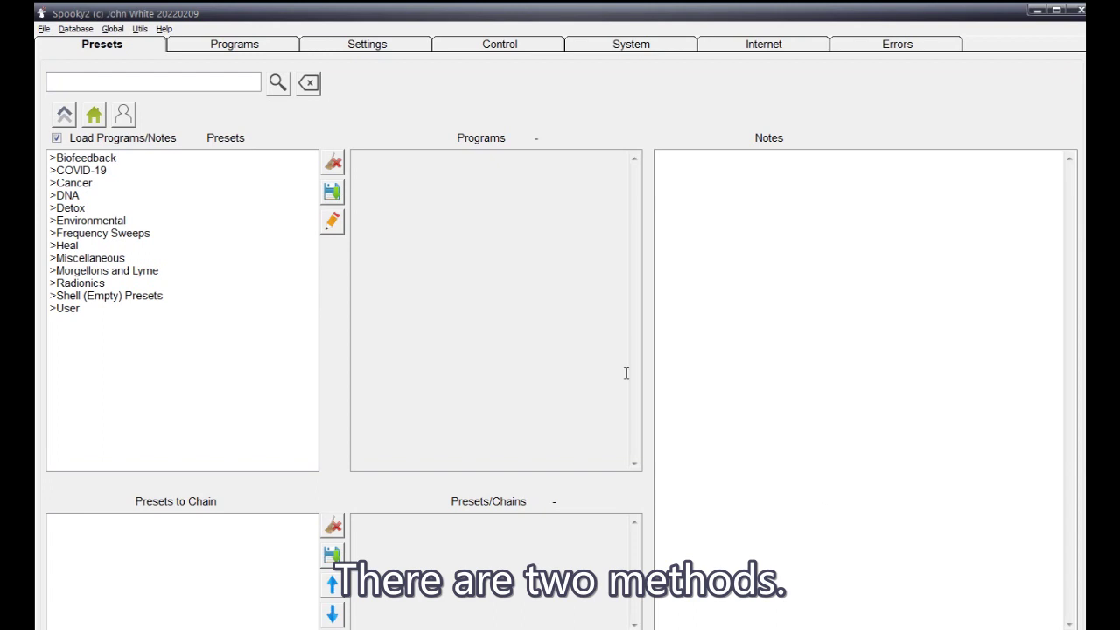
# Search the presets for 'eczema' and load Eczema (Coil) - JK, then view the generator controls.
pyautogui.click(210, 88)
pyautogui.write('ec')
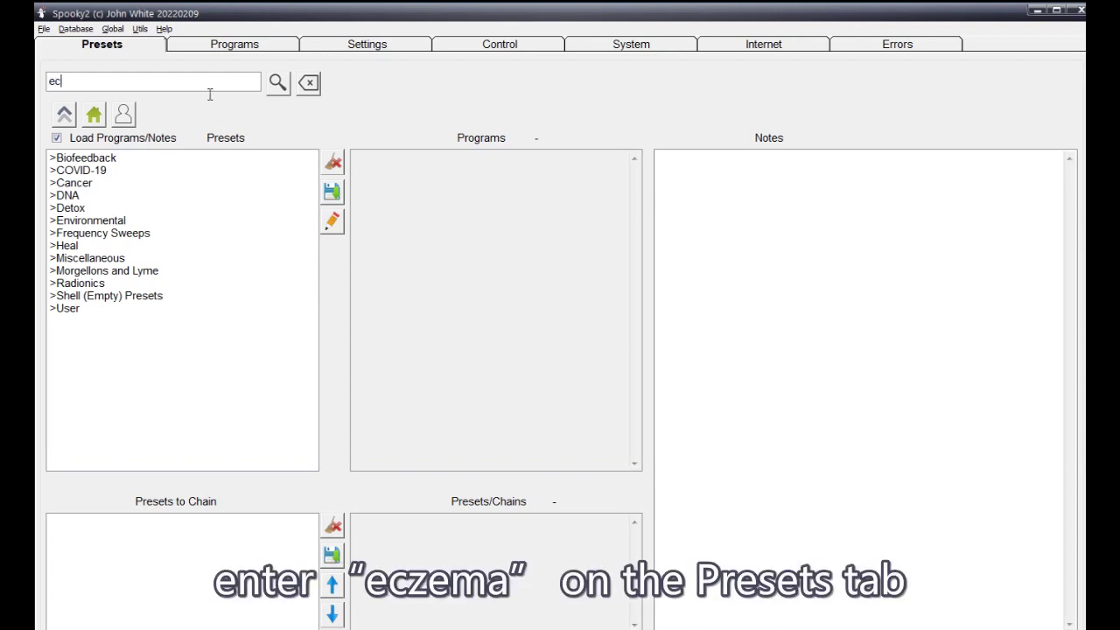
pyautogui.write('zema')
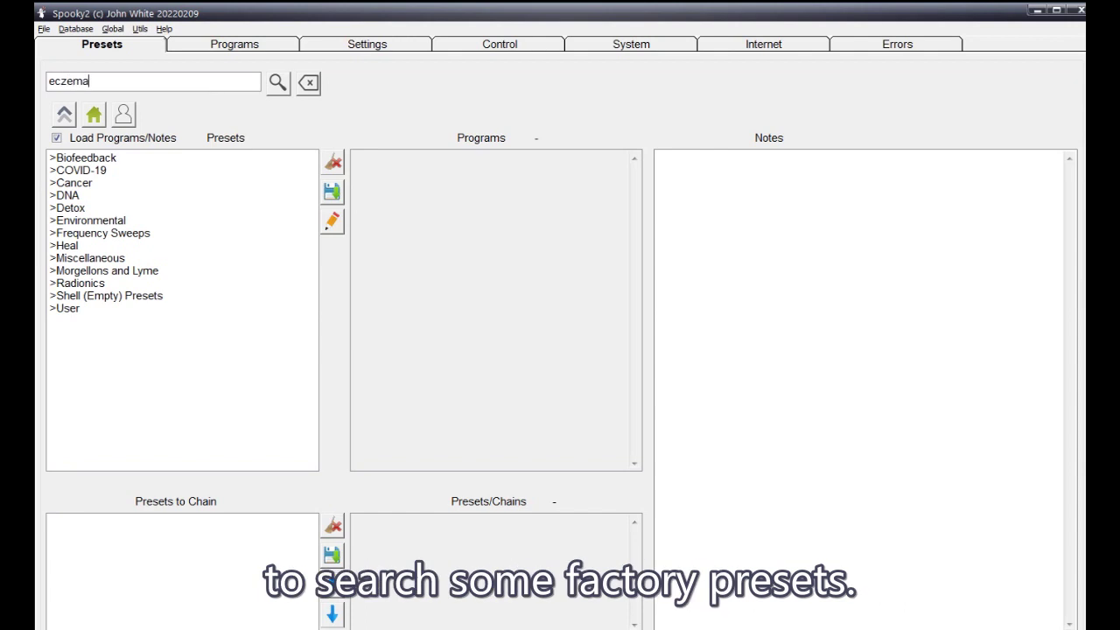
pyautogui.click(276, 85)
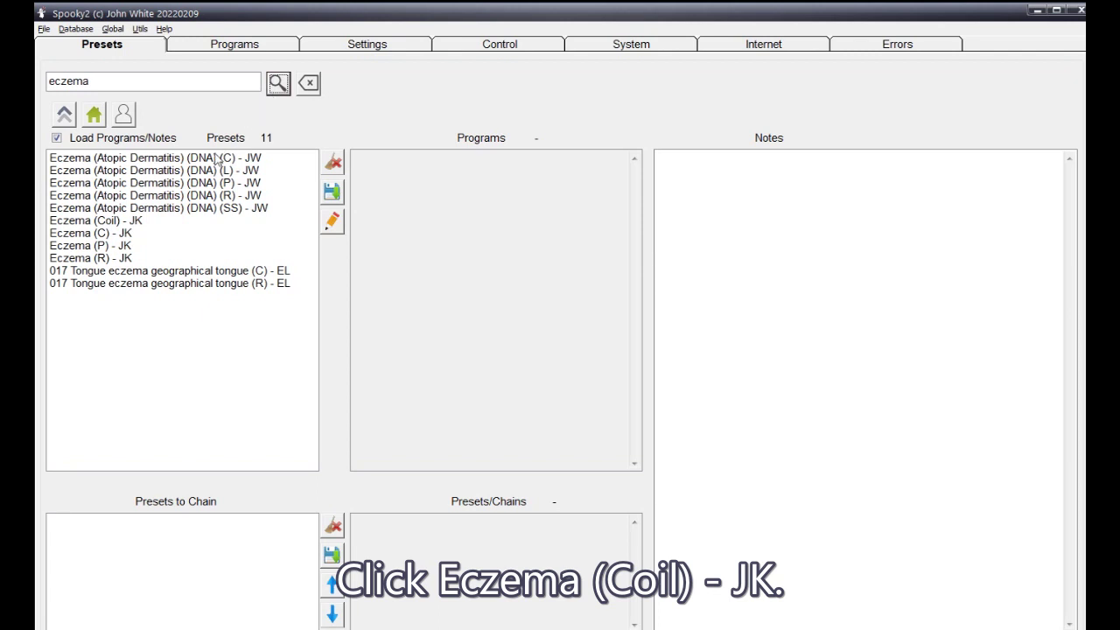
pyautogui.click(140, 222)
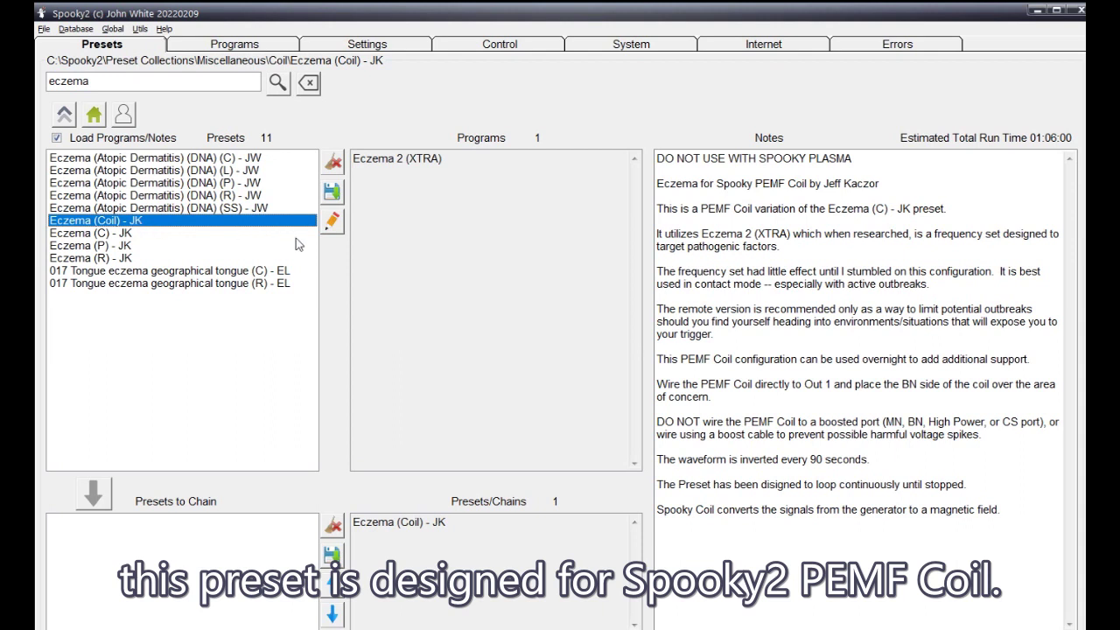
pyautogui.click(536, 49)
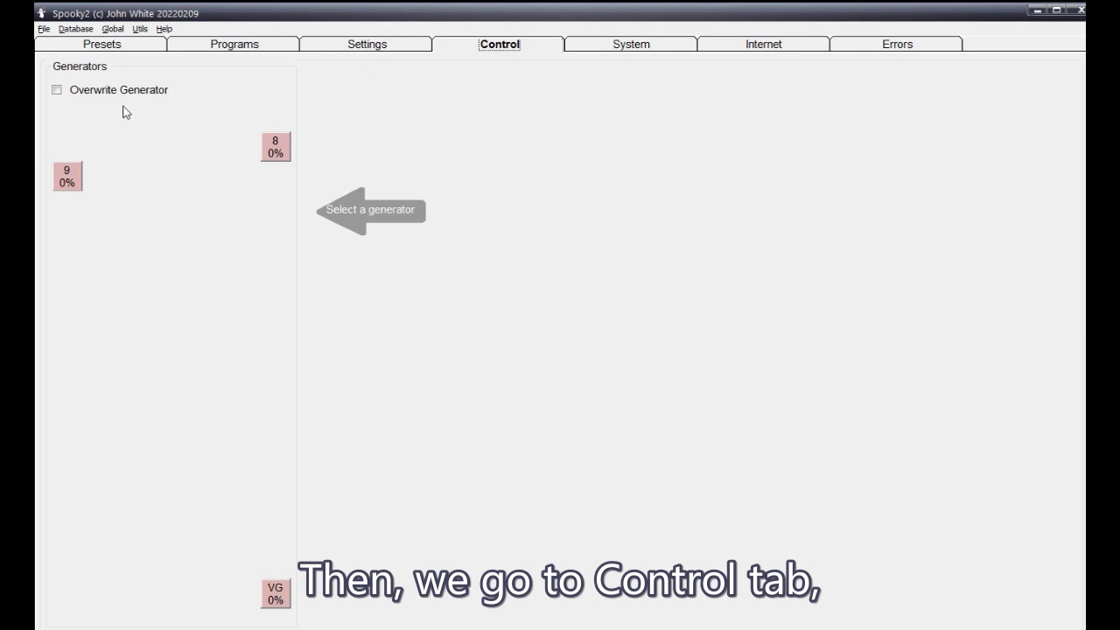
# Overwrite generator 8 with the Eczema (Coil) - JK preset and start it running.
pyautogui.click(57, 90)
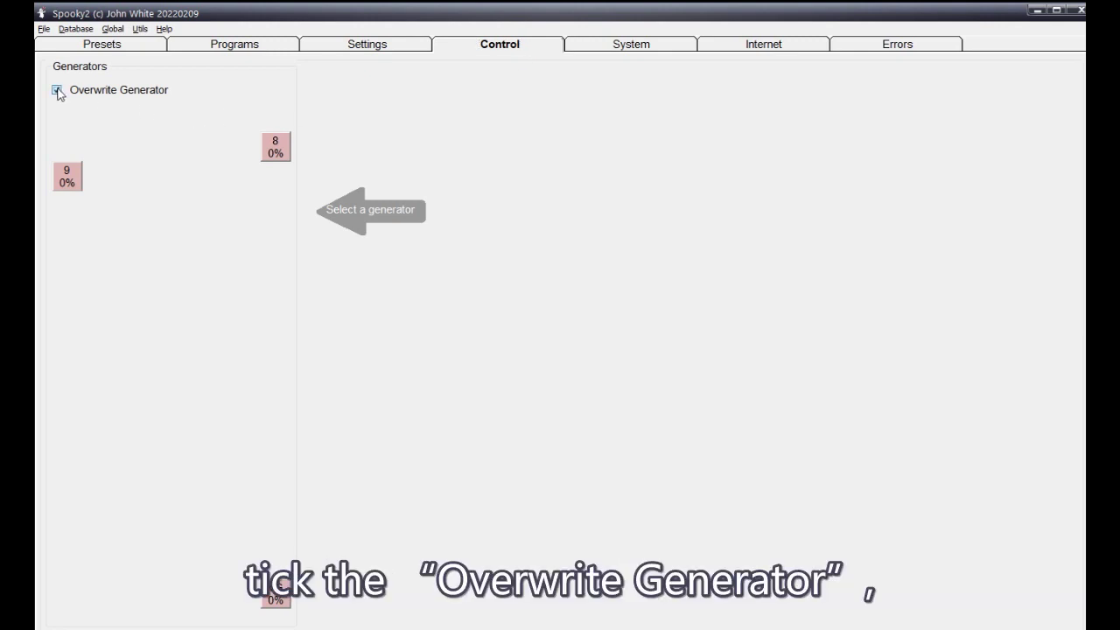
pyautogui.click(279, 149)
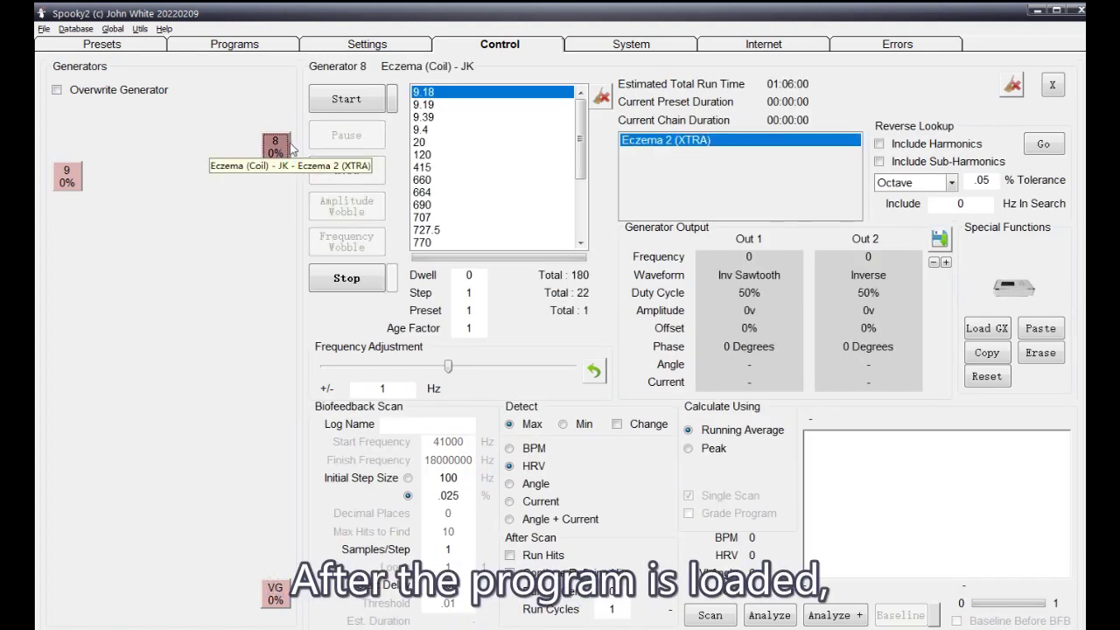
pyautogui.click(350, 106)
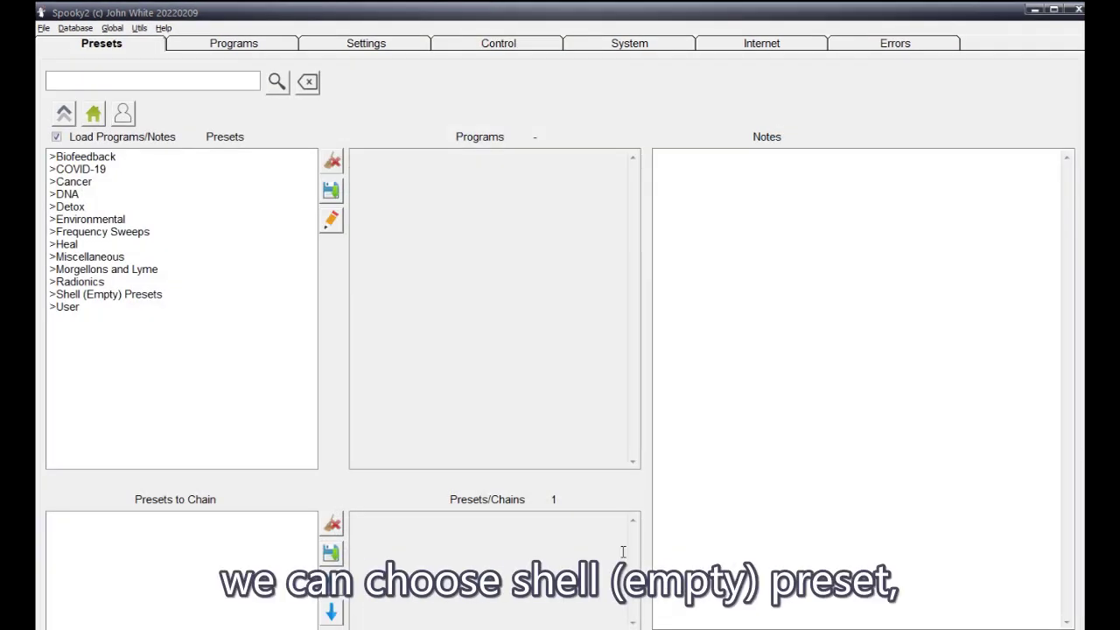
# Load the Spooky Coil (Generator Direct) - JW shell preset from Shell (Empty) Presets, then view Programs.
pyautogui.doubleClick(121, 296)
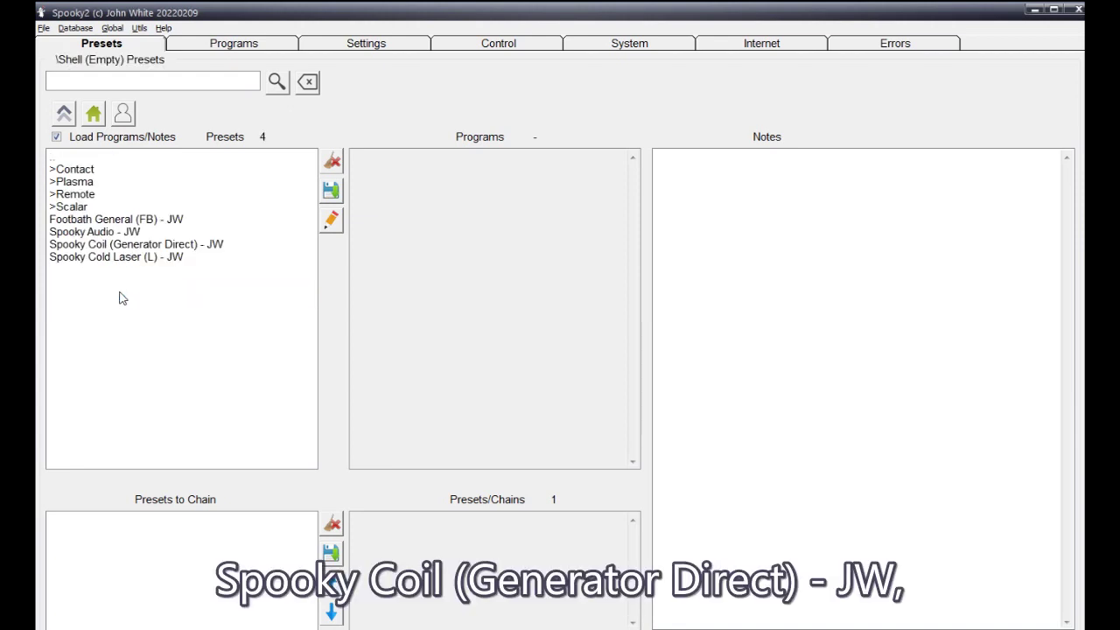
pyautogui.click(125, 249)
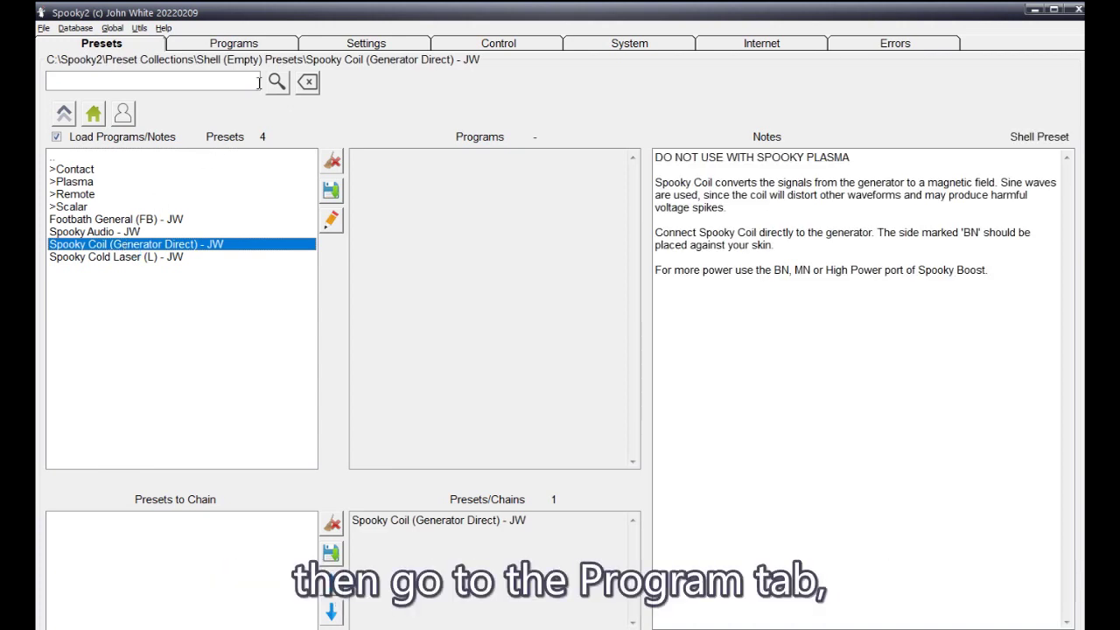
pyautogui.click(255, 50)
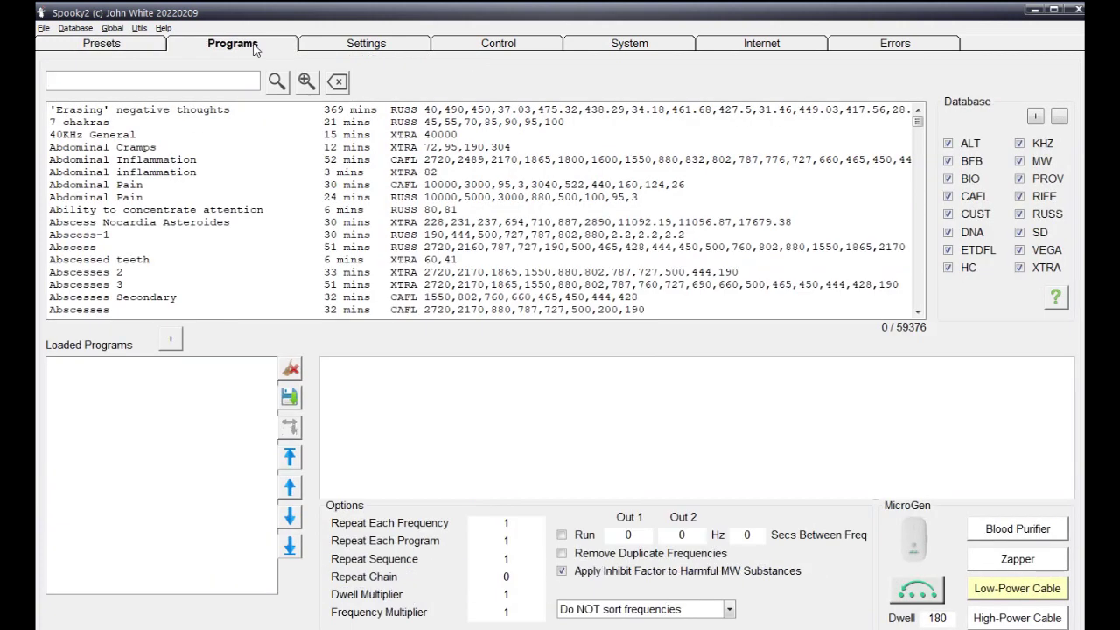
# Search the programs for 'eczema' and add Eczema 1 (CAFL) to the loaded programs.
pyautogui.click(229, 83)
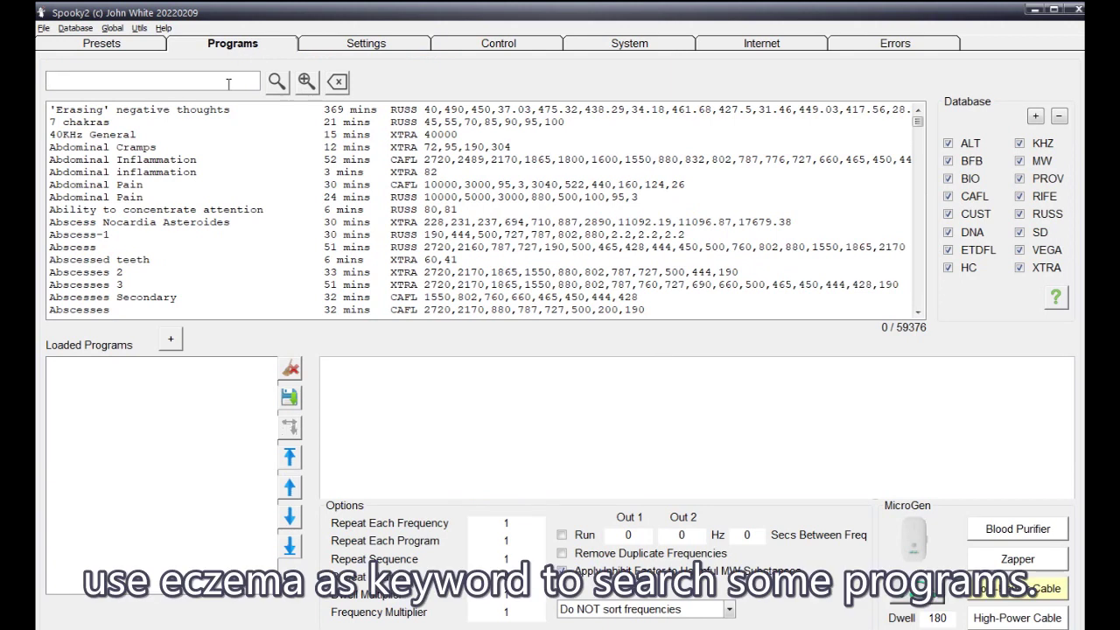
pyautogui.write('eczema')
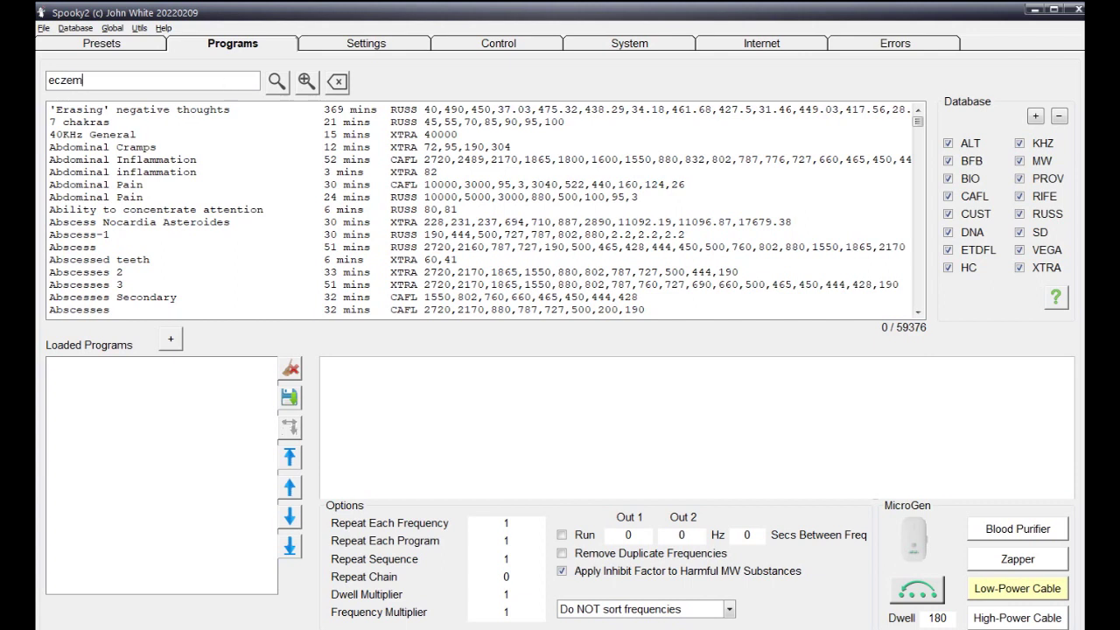
pyautogui.click(278, 82)
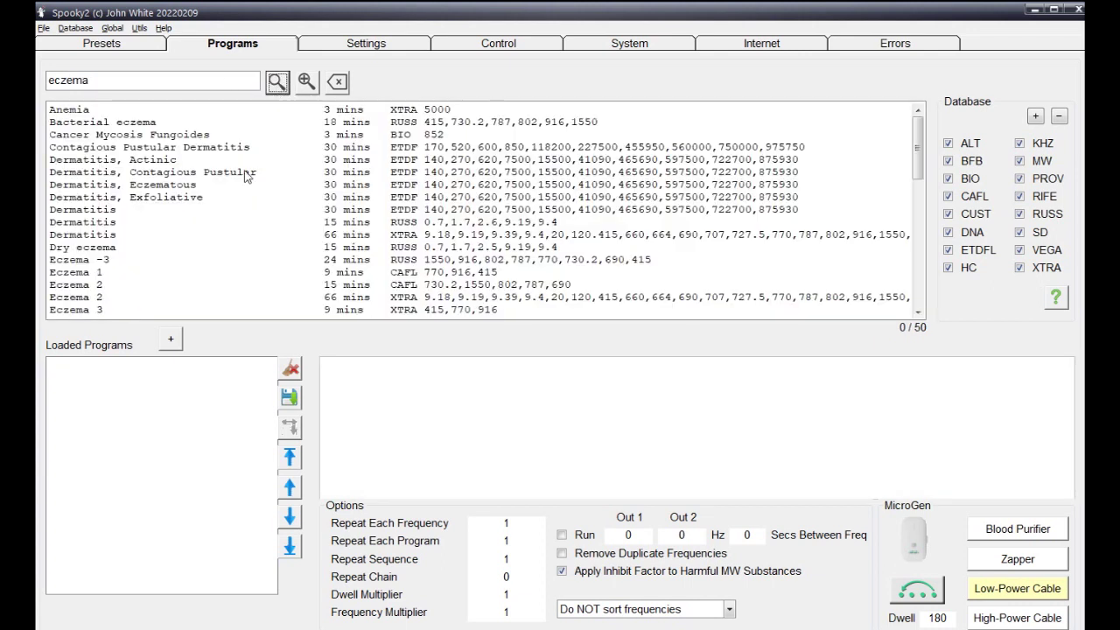
pyautogui.scroll(-1, 182, 266)
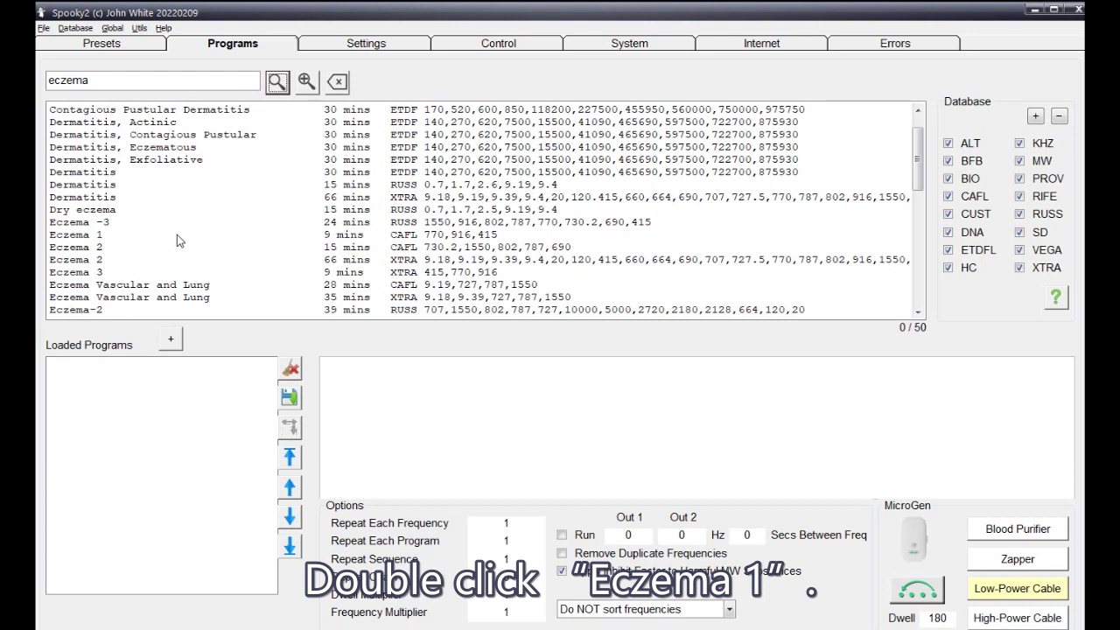
pyautogui.click(177, 234)
pyautogui.doubleClick(176, 235)
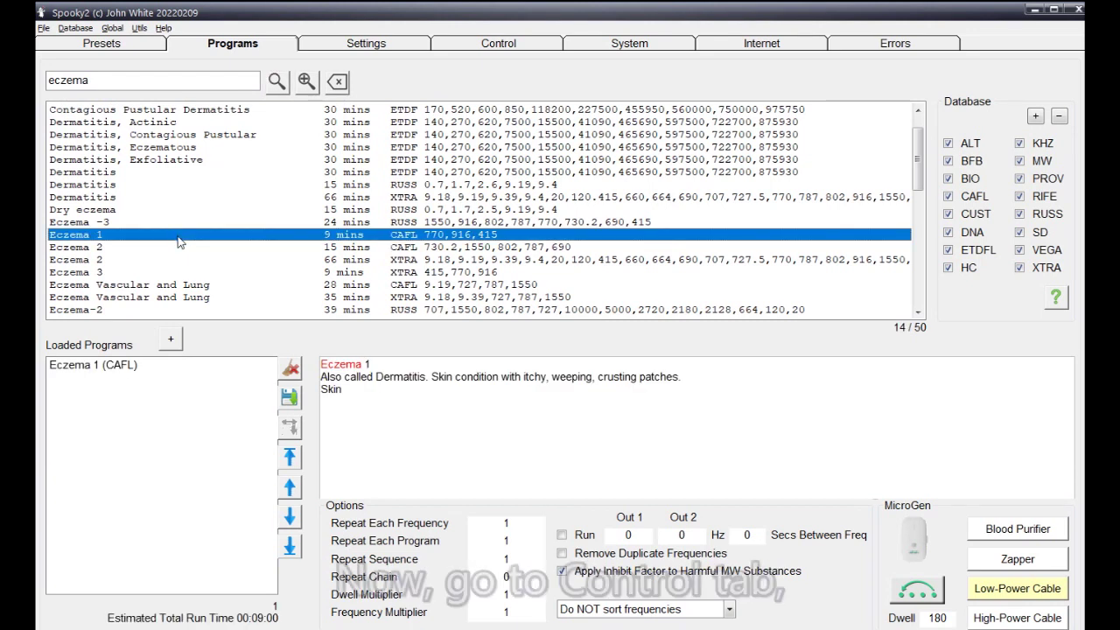
# Overwrite generator 8 with Eczema 1 in the Spooky Coil shell and start it.
pyautogui.click(499, 45)
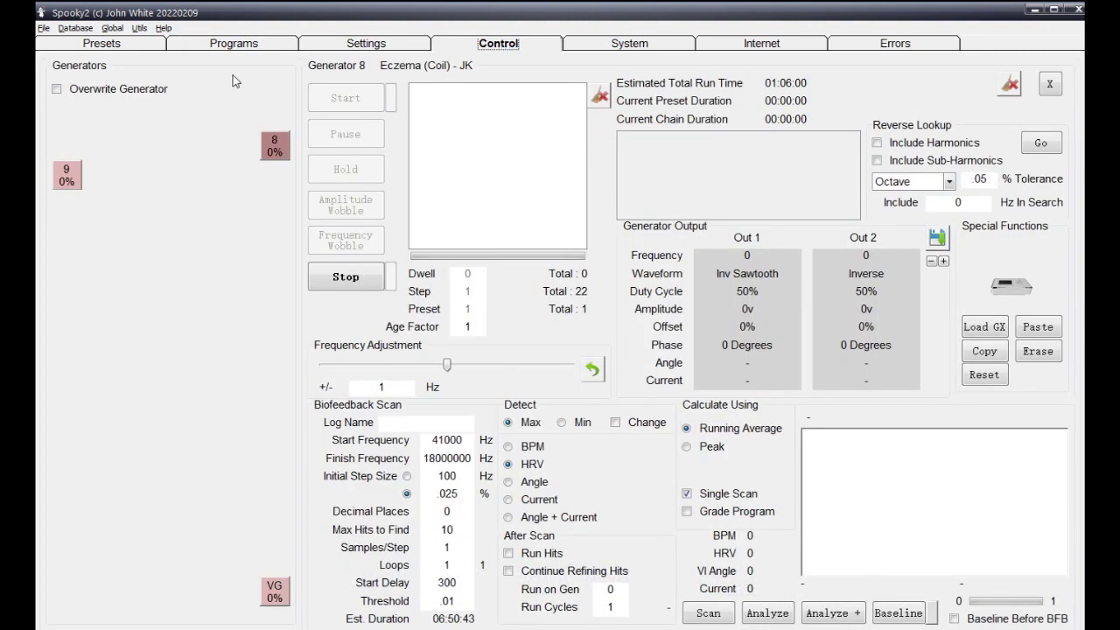
pyautogui.click(58, 89)
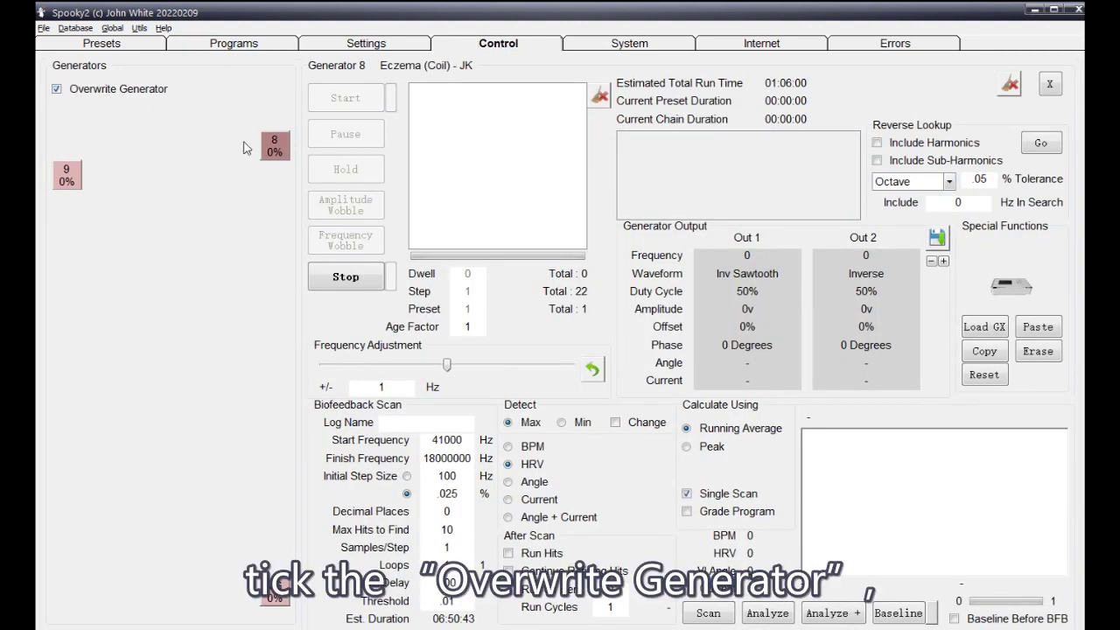
pyautogui.click(277, 149)
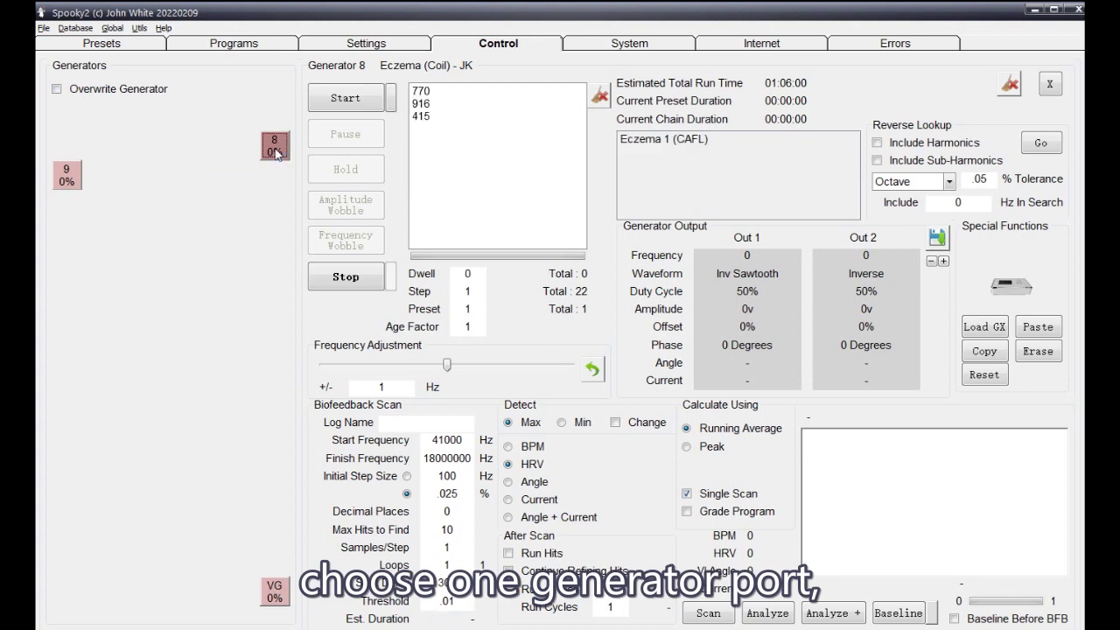
pyautogui.click(347, 99)
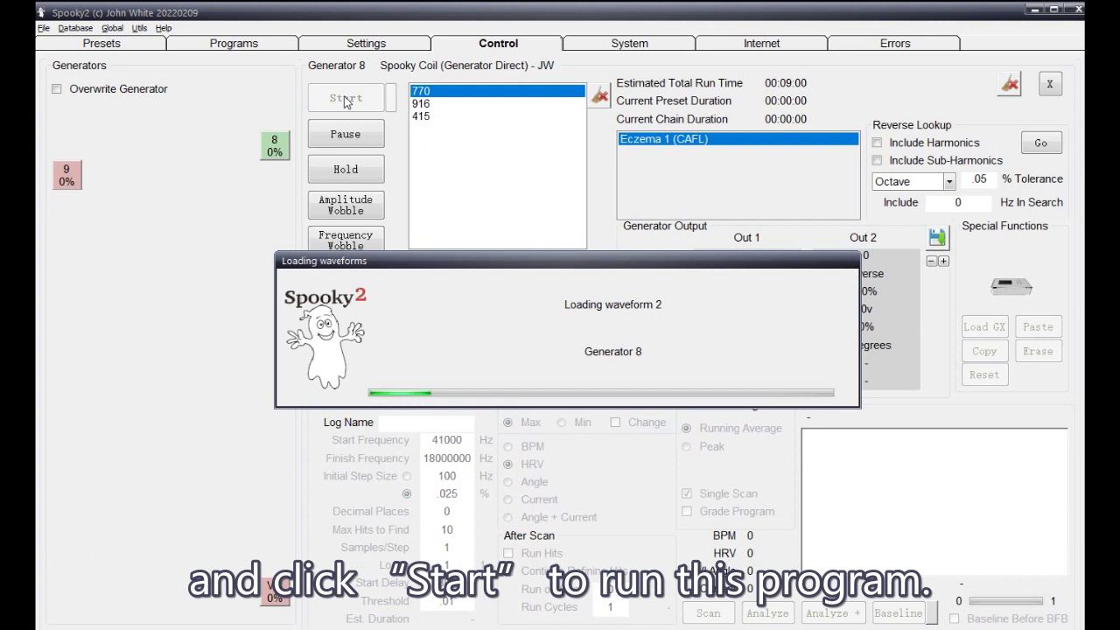